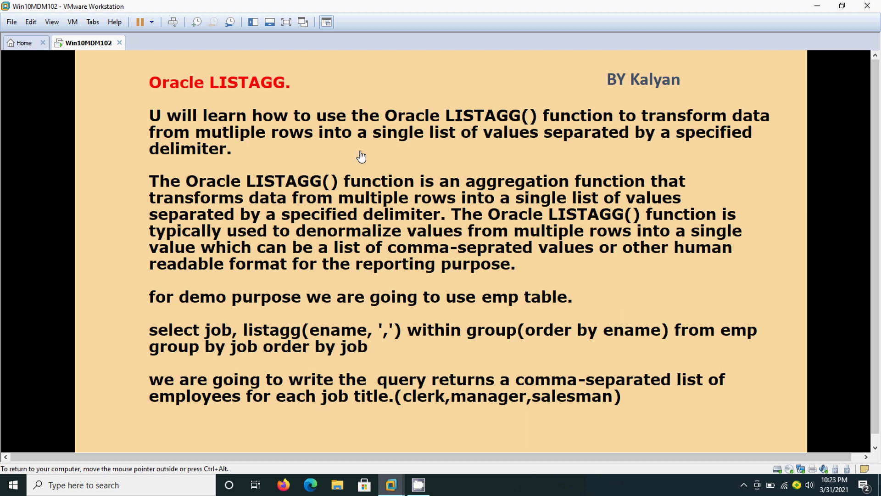
# Switch from the LISTAGG slide to the SQL Developer DEMO worksheet with the listagg query.
pyautogui.hotkey('alt', 'Tab')
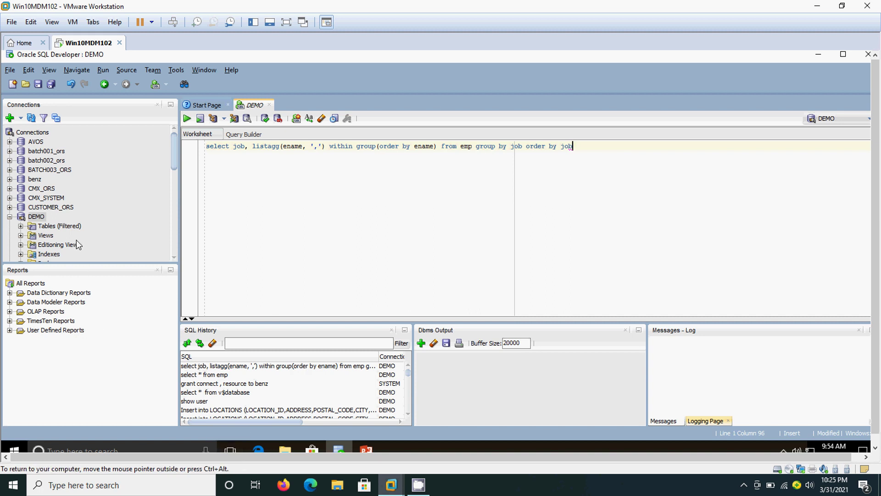
# Open a new DEMO worksheet and run select job, ename from emp, listing all 17 employees.
pyautogui.rightClick(43, 220)
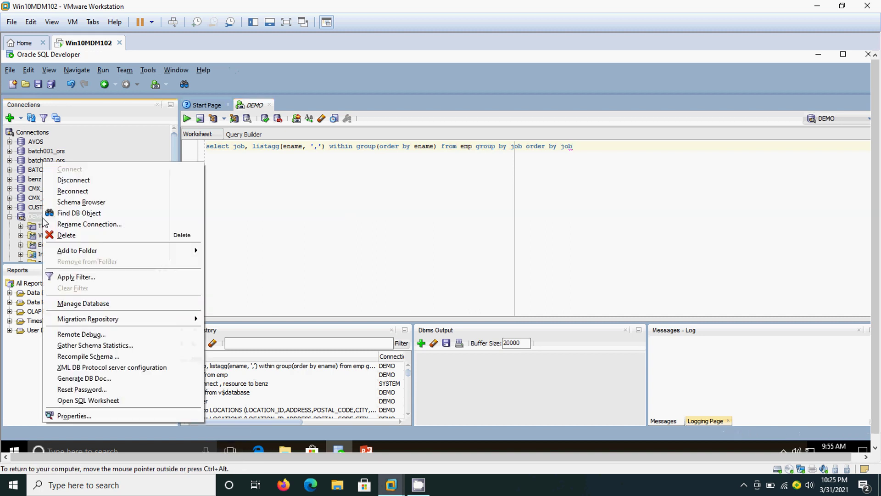
pyautogui.click(101, 402)
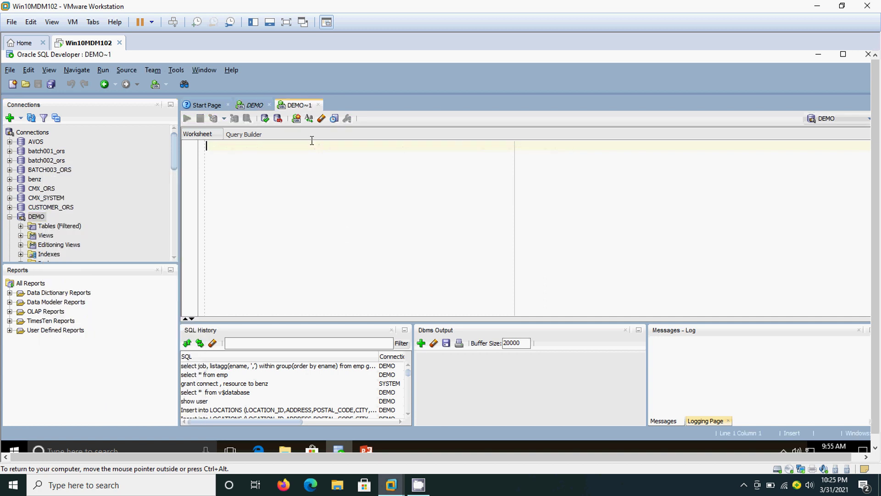
pyautogui.write('sele')
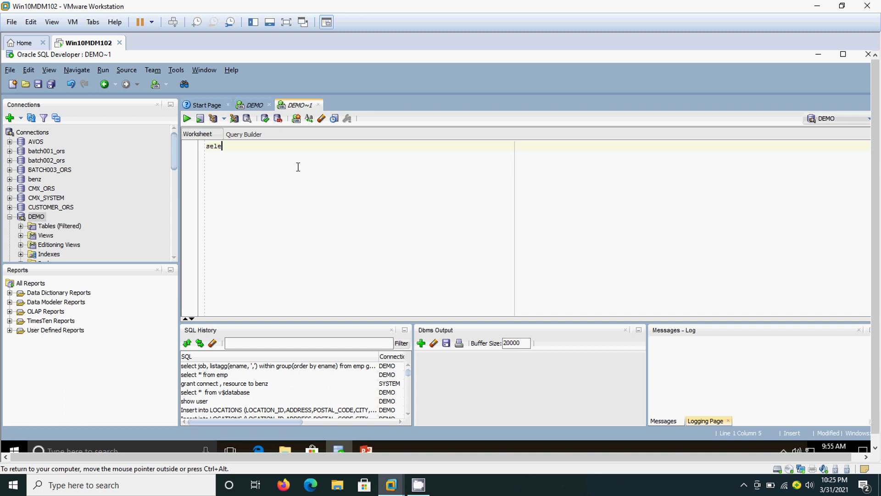
pyautogui.write('ct j')
pyautogui.write('ob, ')
pyautogui.write('ename from emp')
pyautogui.hotkey('ctrl', 'Return')
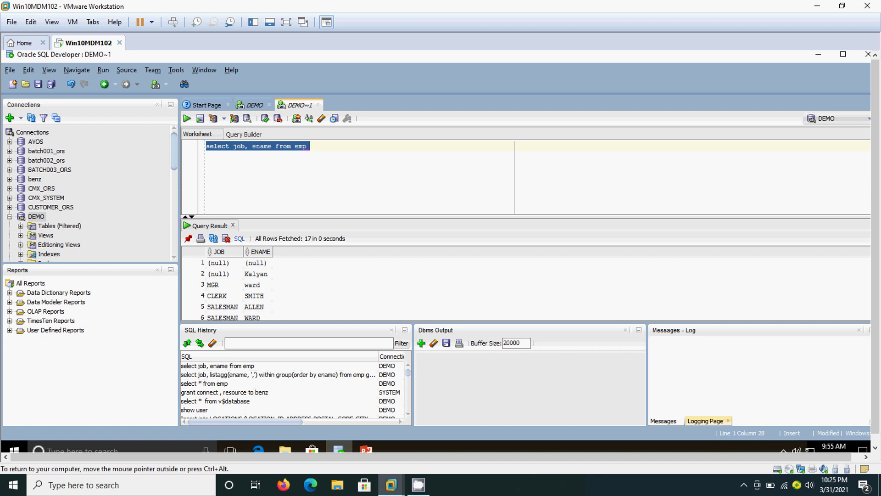
pyautogui.click(253, 105)
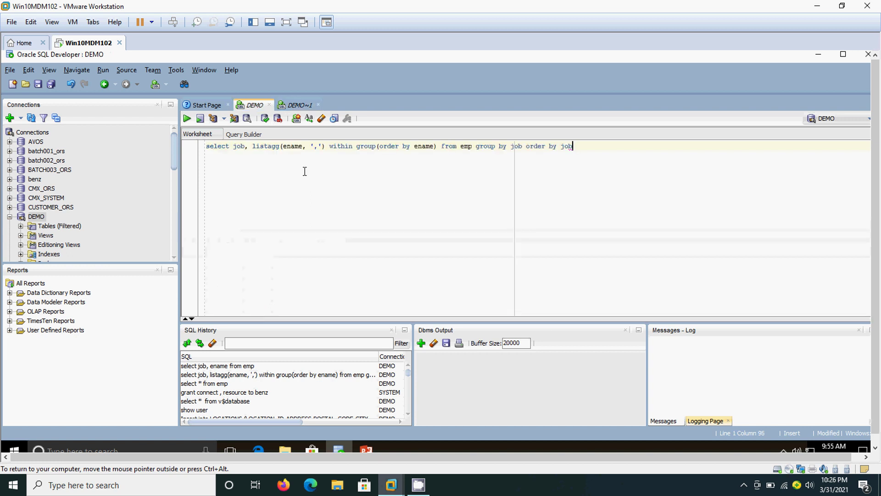
pyautogui.tripleClick(297, 146)
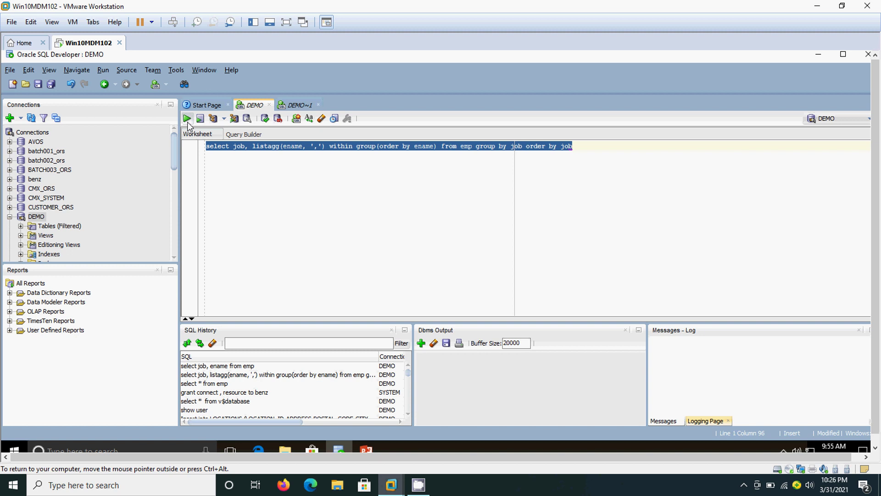
pyautogui.click(302, 206)
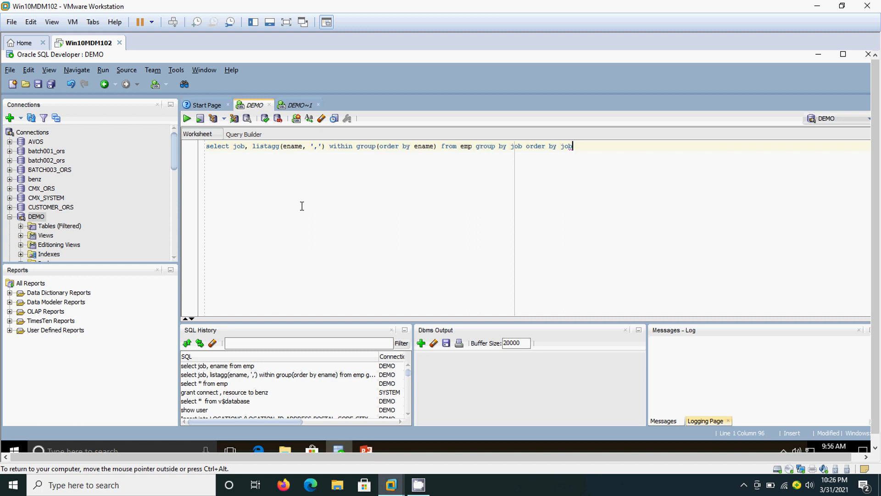
pyautogui.hotkey('ctrl', 'a')
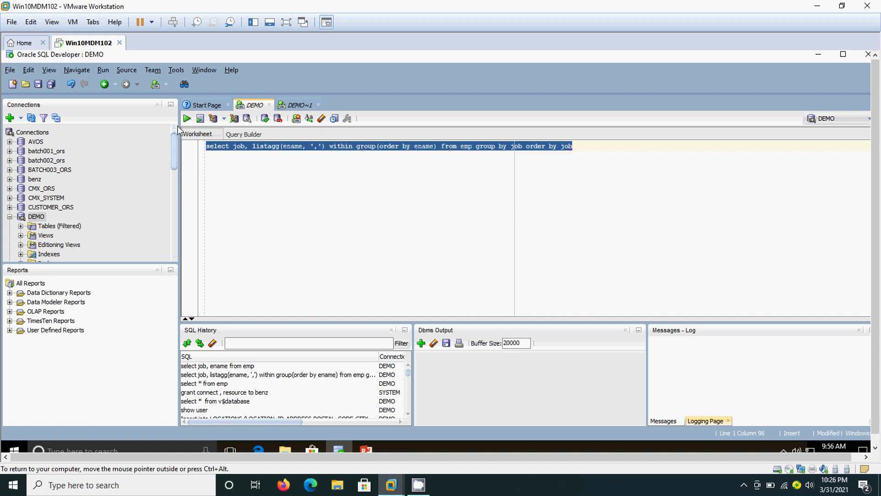
# Run the LISTAGG query, returning 7 job rows with comma-separated employee names.
pyautogui.click(187, 118)
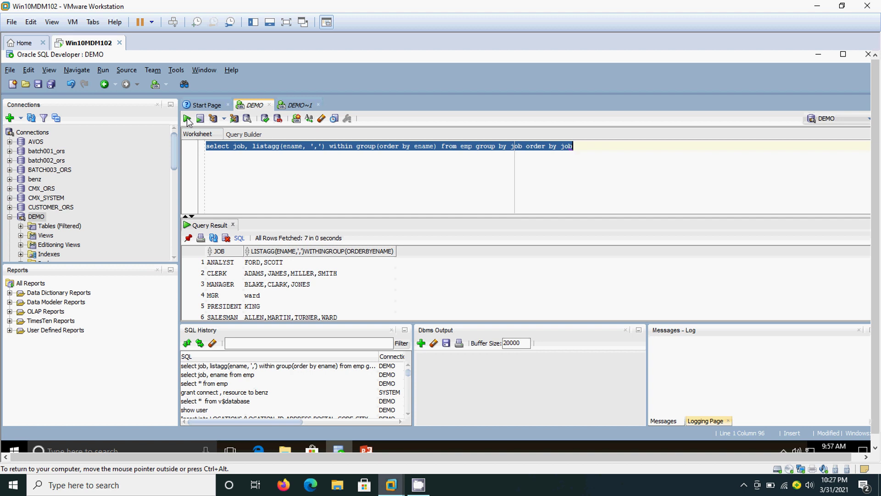
pyautogui.click(188, 121)
pyautogui.click(265, 275)
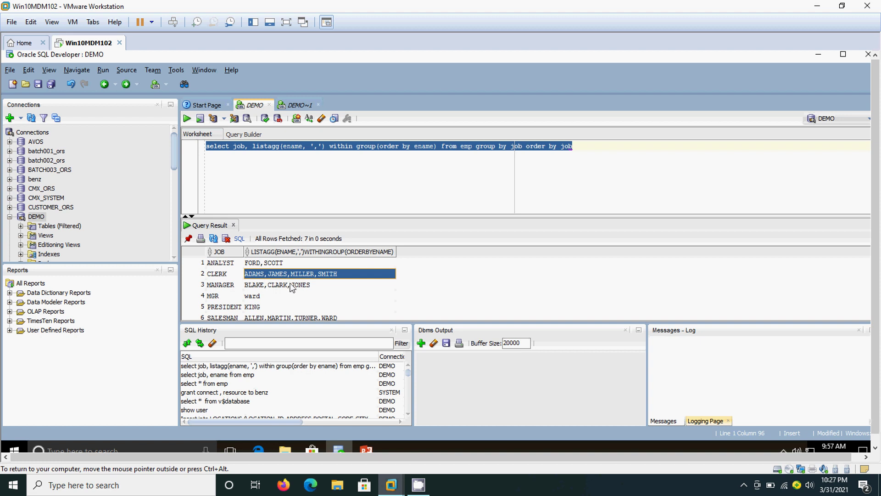
pyautogui.click(283, 286)
pyautogui.click(266, 276)
pyautogui.click(320, 286)
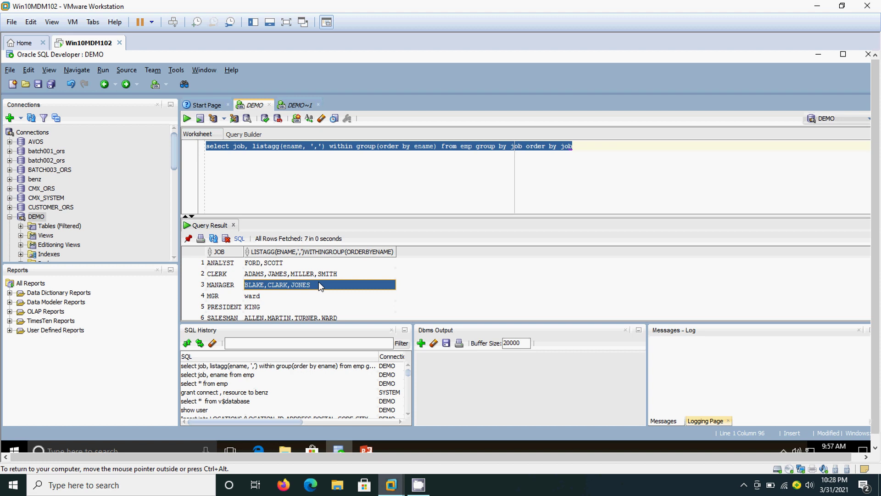
# Return to the PowerPoint slide show explaining Oracle LISTAGG.
pyautogui.hotkey('alt', 'Tab')
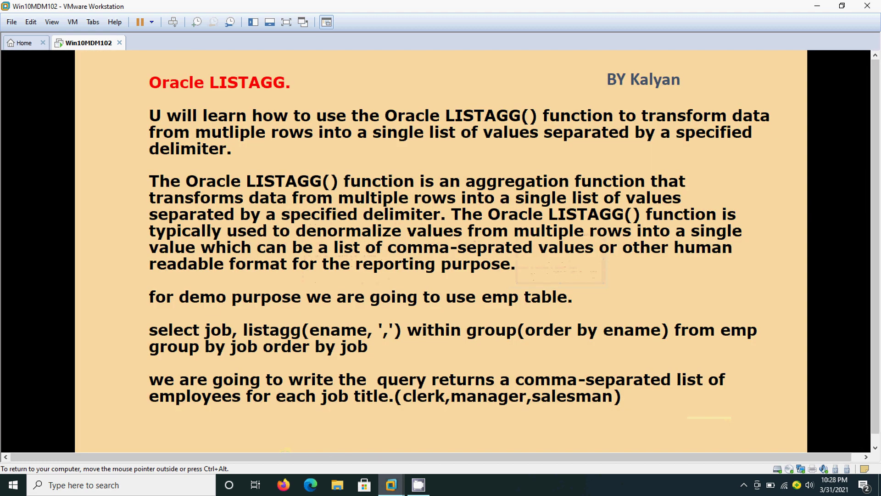